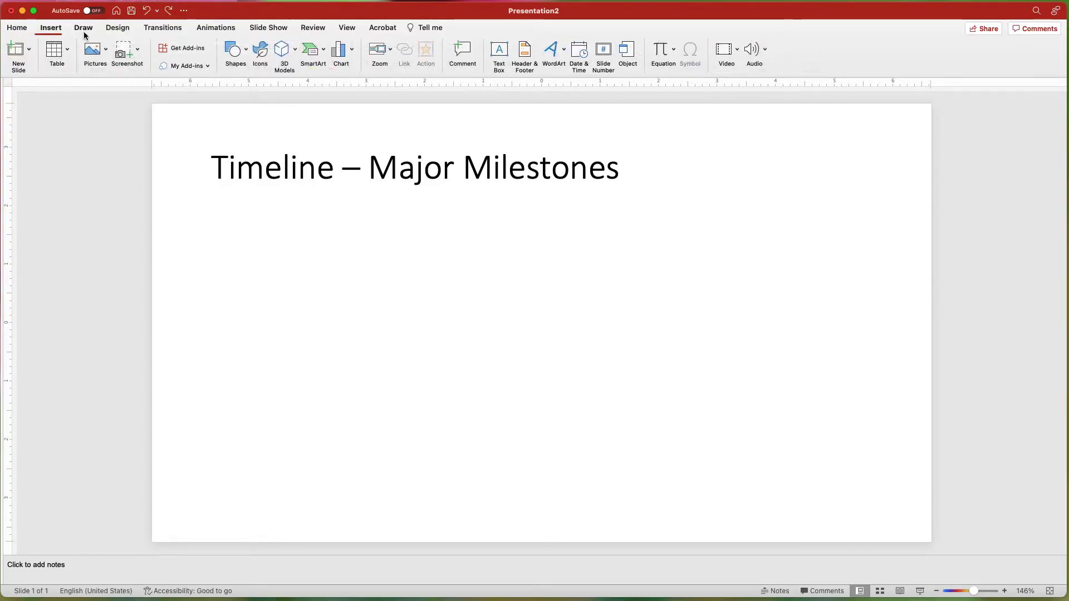
# Insert an Increasing Arrows Process SmartArt graphic on the Timeline – Major Milestones slide
pyautogui.click(322, 51)
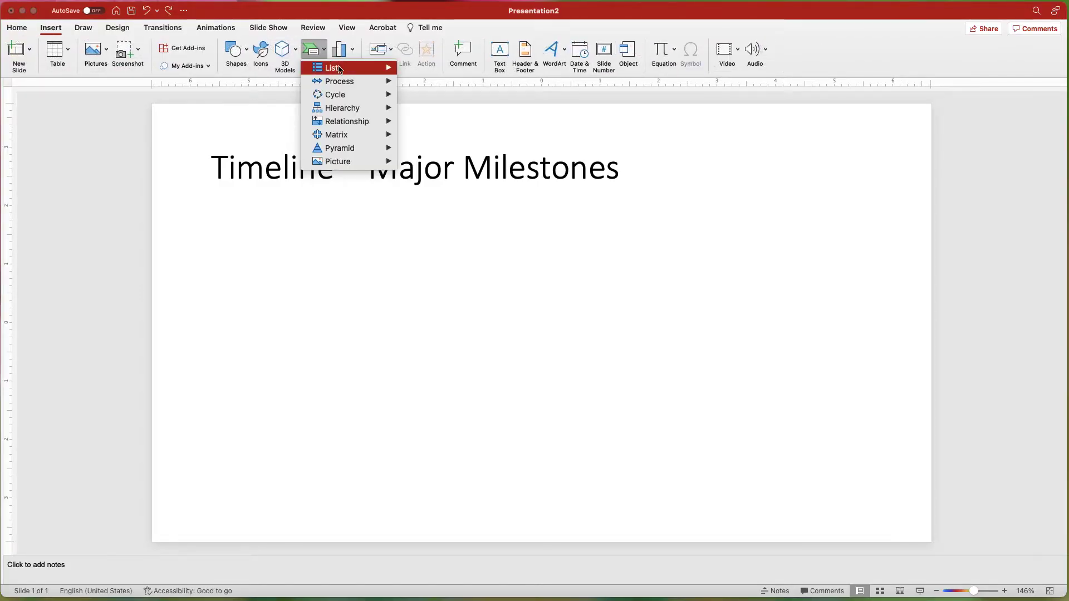
pyautogui.moveTo(367, 83)
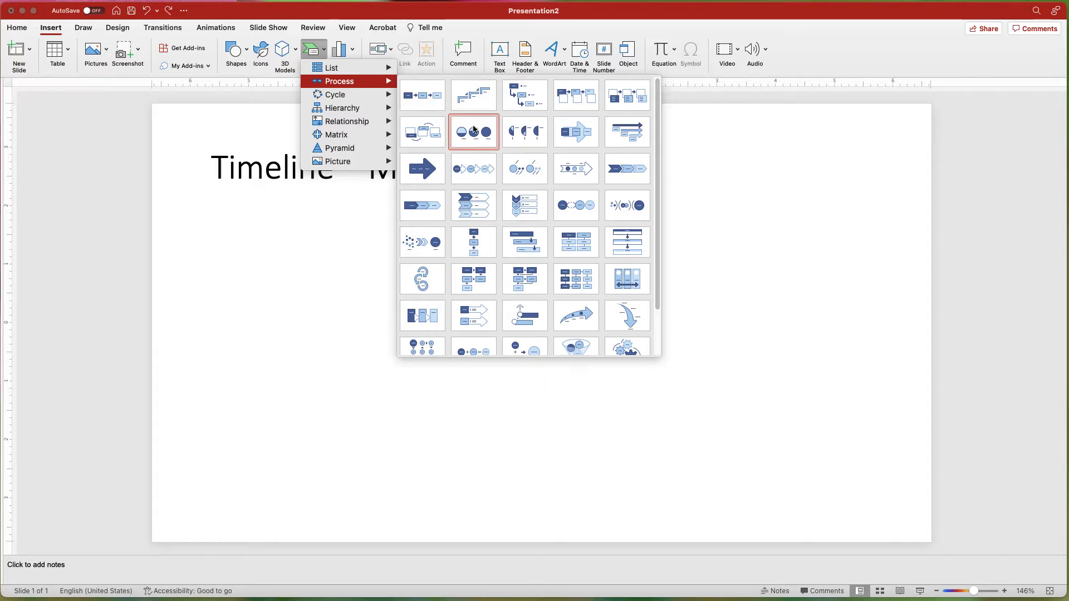
pyautogui.click(641, 131)
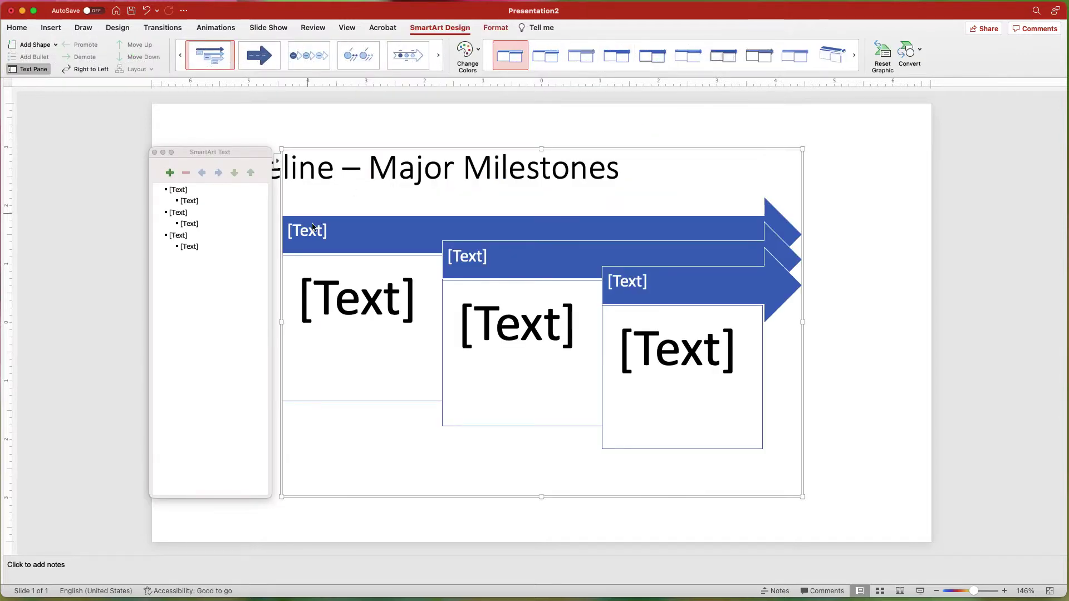
# Label the three SmartArt arrows May, June and July
pyautogui.click(314, 226)
pyautogui.write('May')
pyautogui.click(467, 257)
pyautogui.write('June')
pyautogui.click(625, 286)
pyautogui.write('July')
# Paste the matching milestone description as plain text into the box beneath each of the May, June and July arrows
pyautogui.click(313, 272)
pyautogui.click(17, 27)
pyautogui.click(29, 51)
pyautogui.click(55, 68)
pyautogui.click(473, 300)
pyautogui.click(30, 52)
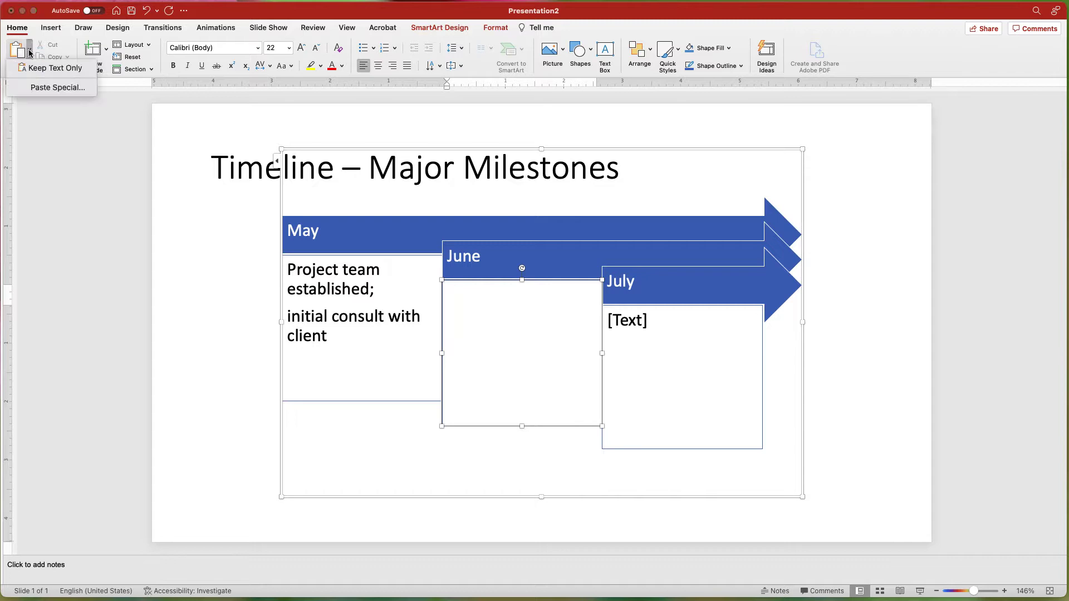
pyautogui.click(54, 68)
pyautogui.click(650, 326)
pyautogui.write('Marketing group conducted alpha customer feedback on prototypes')
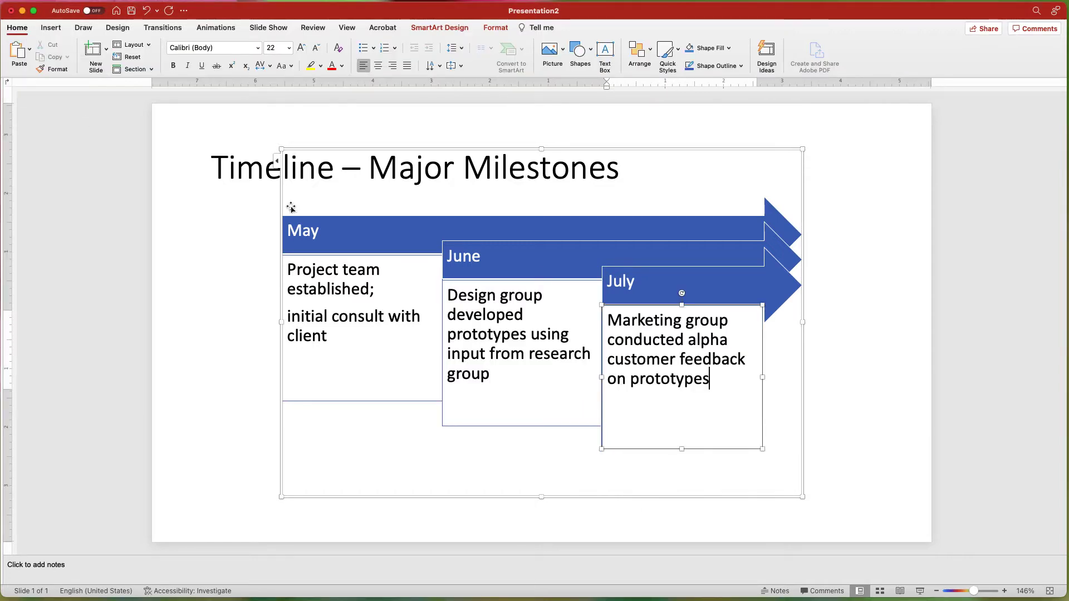
# Fill the May arrow with gold, the June arrow with green and the July arrow with orange
pyautogui.click(343, 225)
pyautogui.click(497, 31)
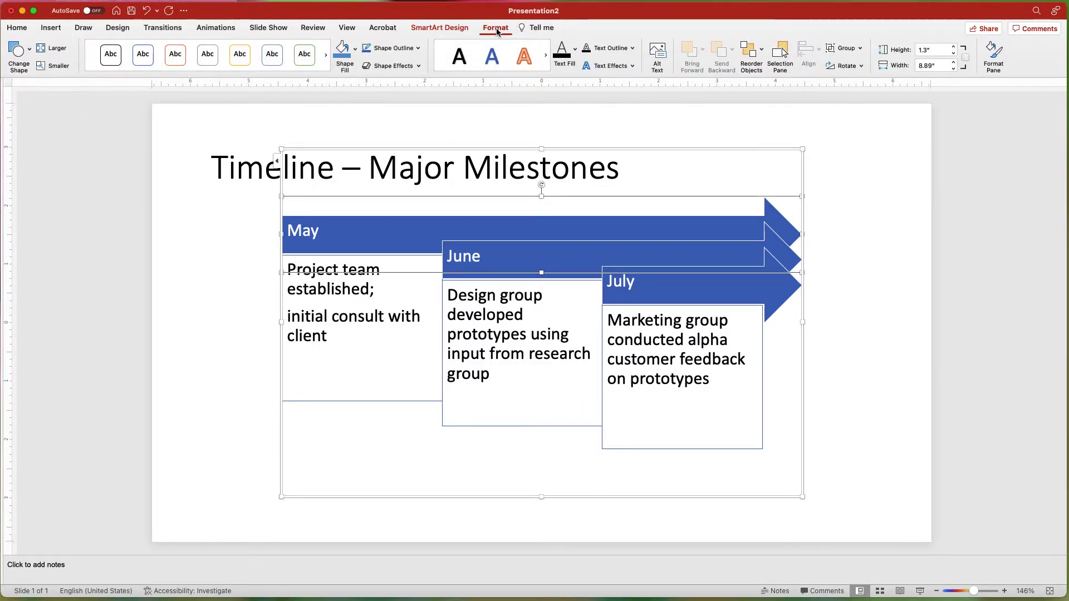
pyautogui.click(357, 49)
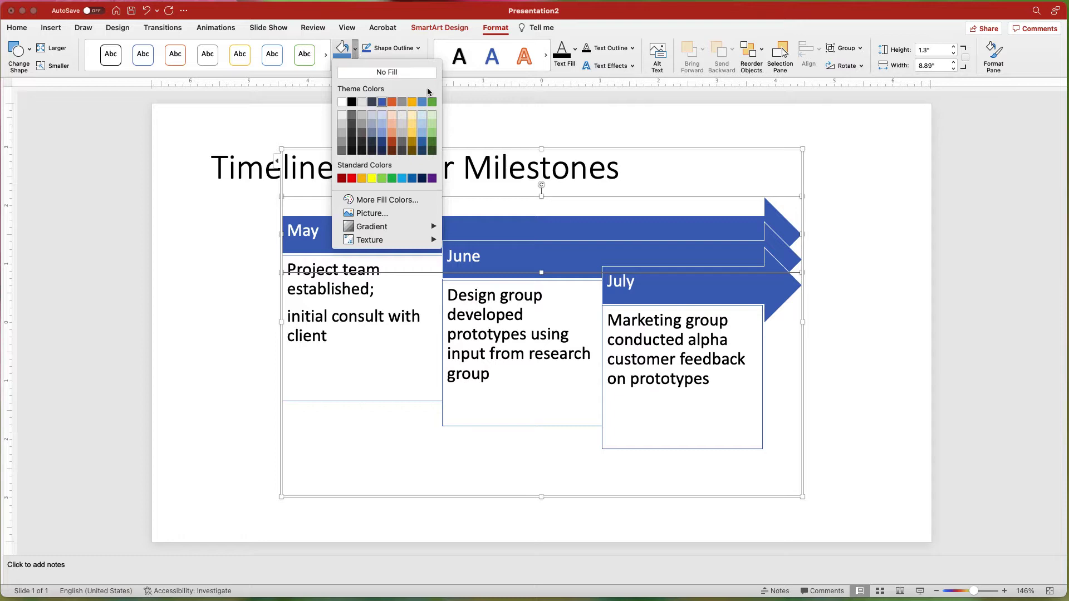
pyautogui.click(412, 102)
pyautogui.click(553, 255)
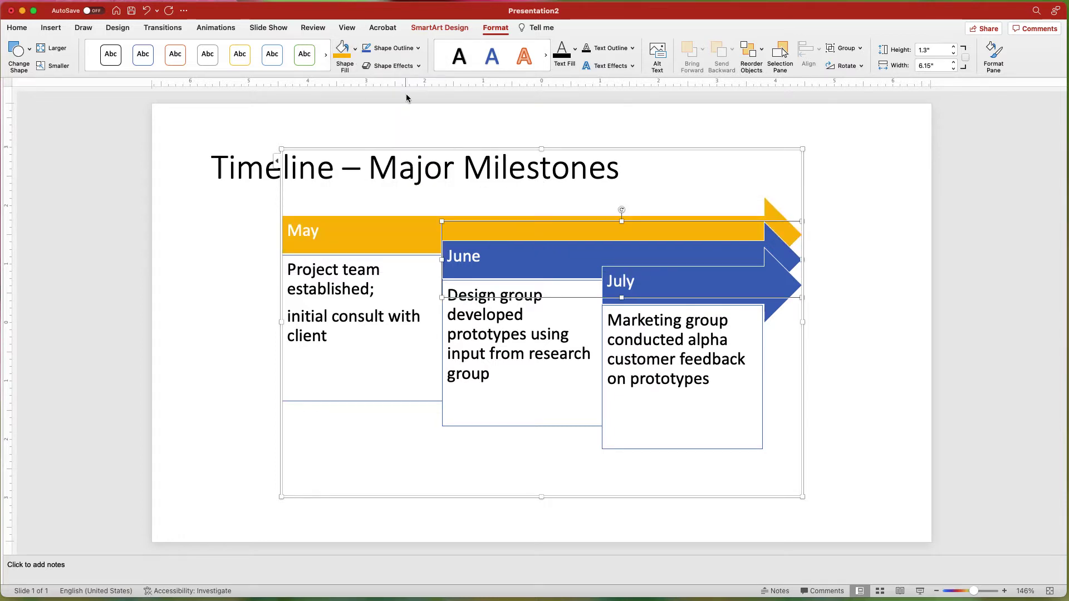
pyautogui.click(355, 49)
pyautogui.click(432, 102)
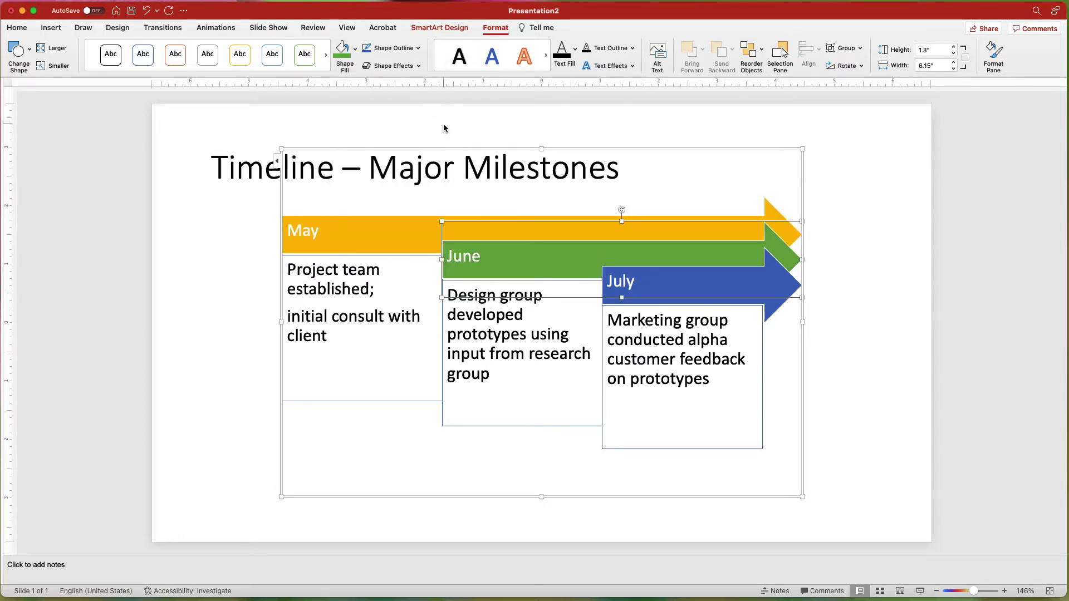
pyautogui.click(655, 287)
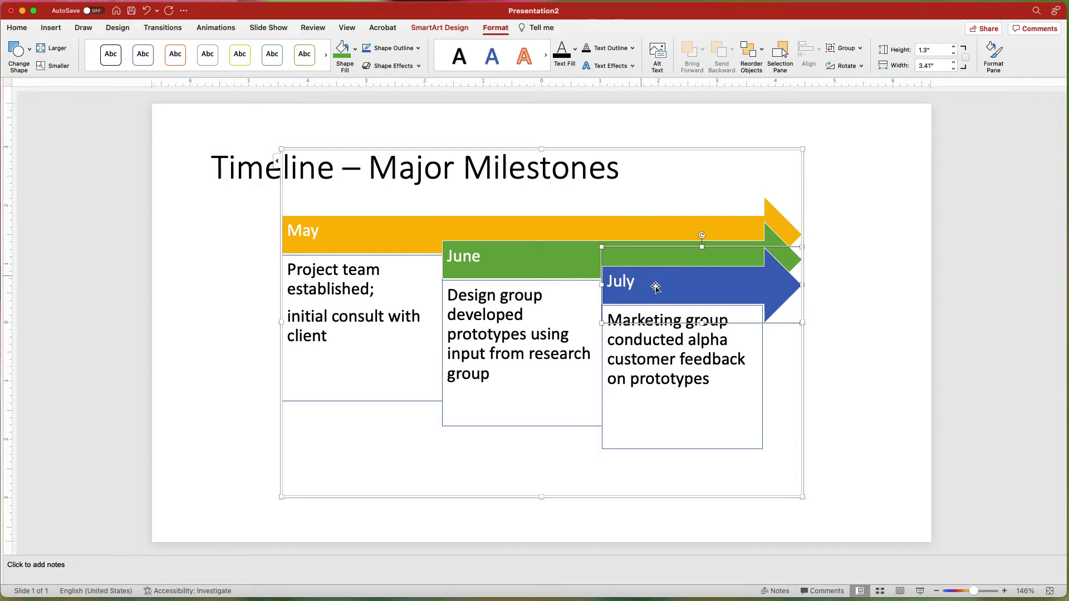
pyautogui.click(355, 49)
pyautogui.click(392, 102)
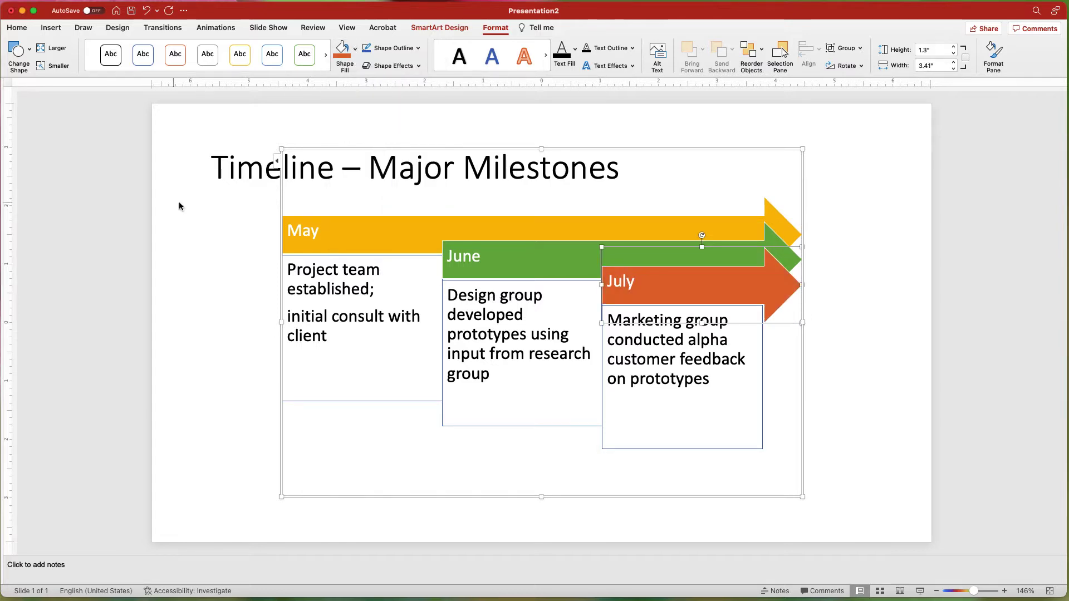
pyautogui.click(93, 206)
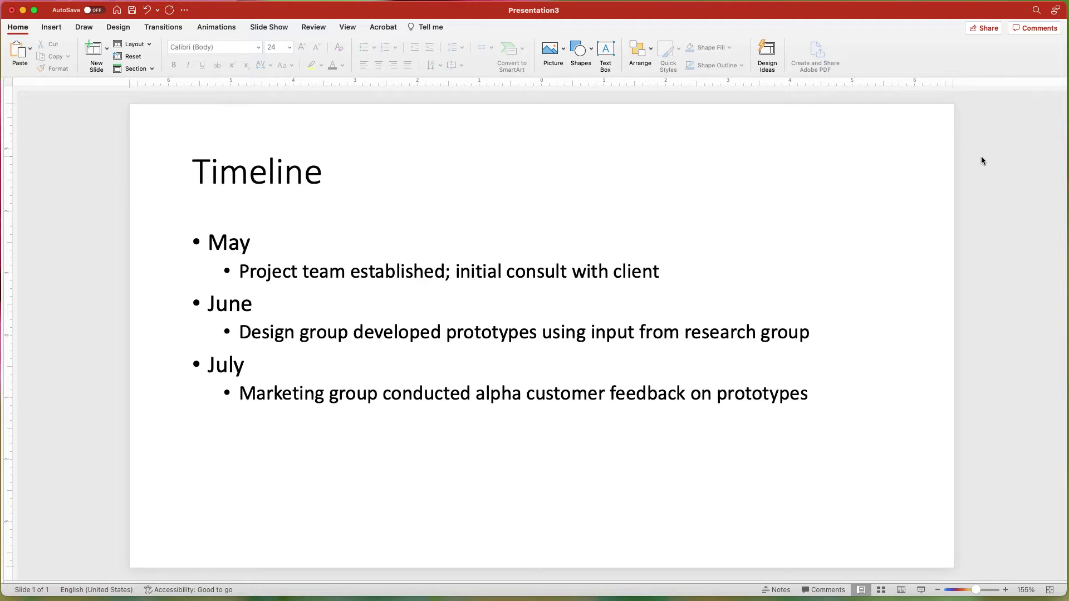
# Generate design ideas for the bulleted Timeline slide and apply the orange-line timeline with shaded description boxes
pyautogui.click(766, 54)
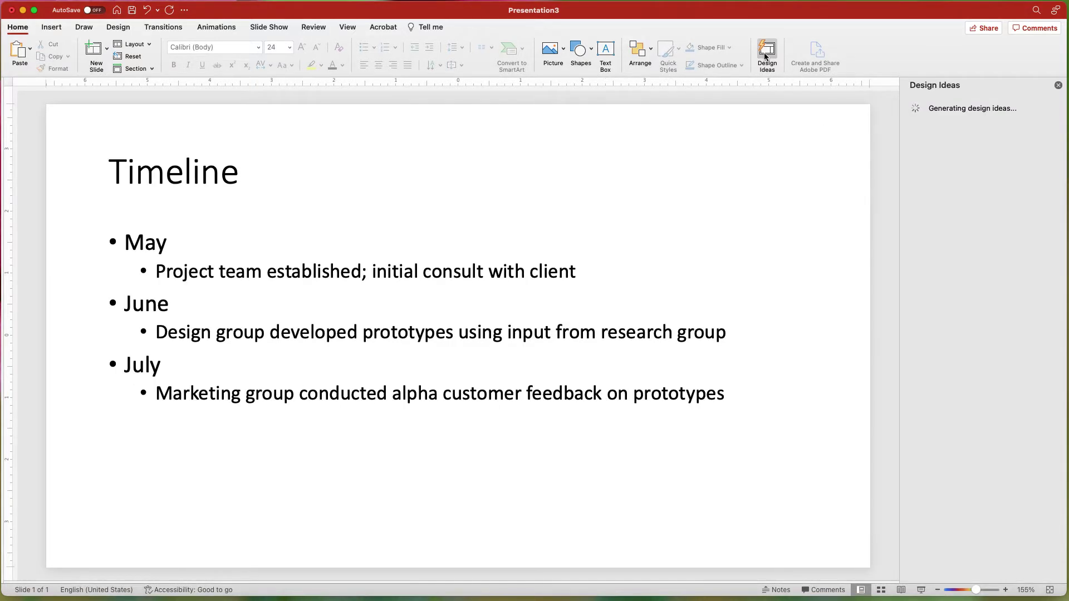
pyautogui.moveTo(1063, 239); pyautogui.dragTo(1065, 475)
pyautogui.click(989, 541)
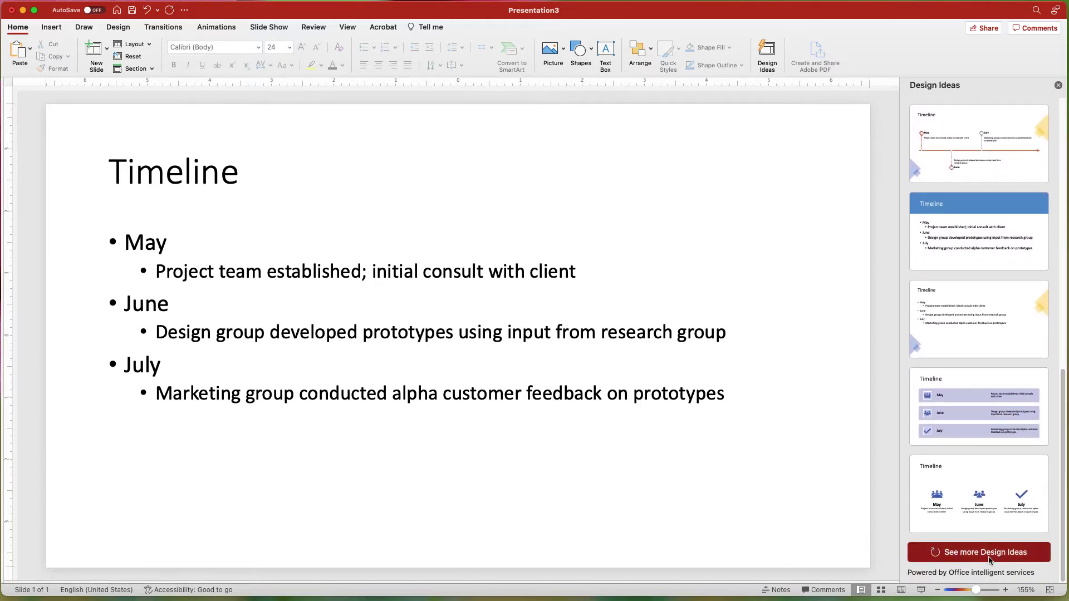
pyautogui.moveTo(1061, 359); pyautogui.dragTo(1066, 538)
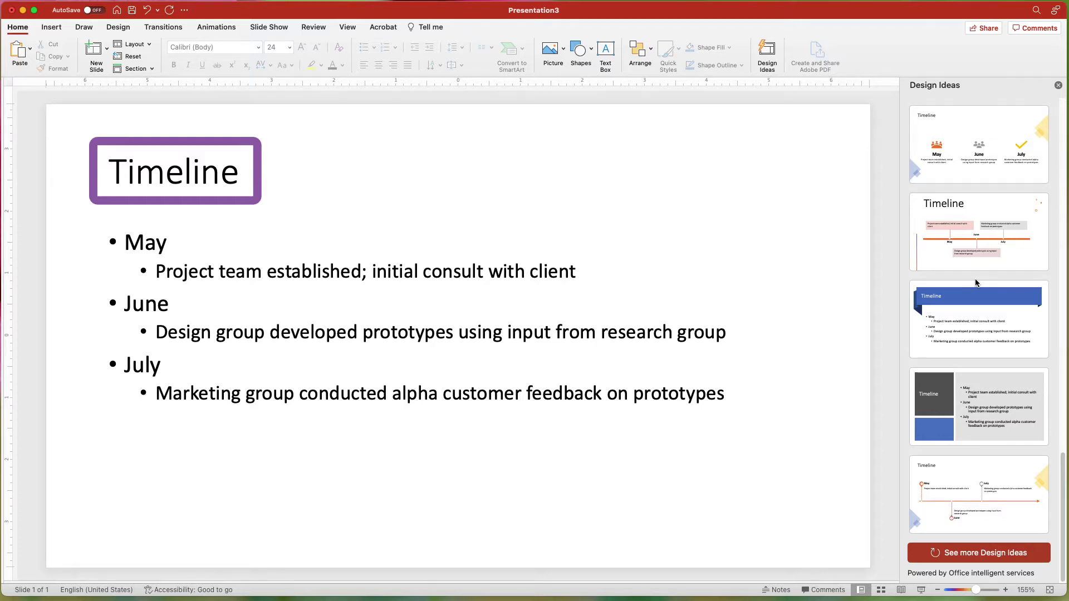
pyautogui.click(968, 256)
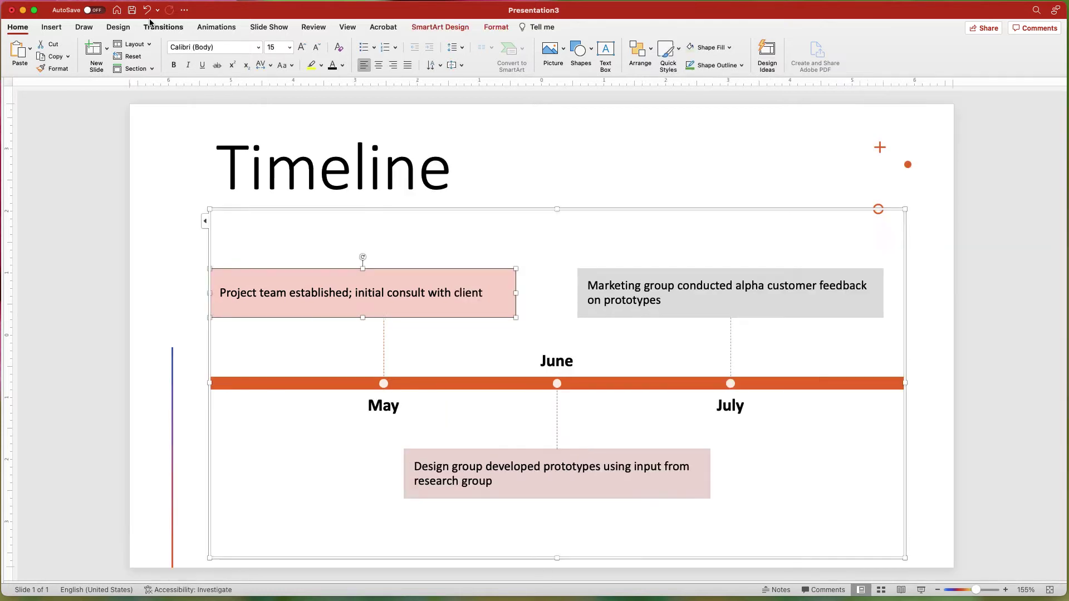
# Enlarge the description text in the May, July and June timeline boxes
pyautogui.tripleClick(351, 293)
pyautogui.click(289, 47)
pyautogui.click(283, 210)
pyautogui.tripleClick(671, 295)
pyautogui.click(290, 48)
pyautogui.click(283, 210)
pyautogui.click(496, 478)
pyautogui.tripleClick(497, 479)
pyautogui.click(289, 47)
pyautogui.click(282, 258)
# Fill the May description box with light green
pyautogui.click(434, 317)
pyautogui.click(496, 27)
pyautogui.click(419, 47)
pyautogui.click(460, 114)
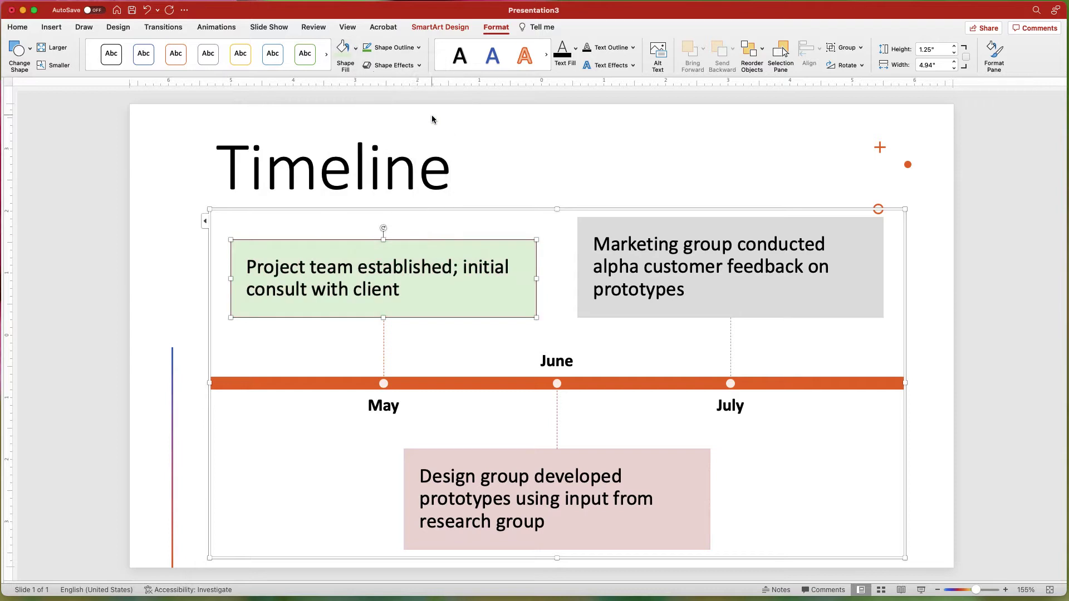
# Recolour the horizontal timeline bar dark blue
pyautogui.click(279, 385)
pyautogui.click(355, 47)
pyautogui.click(382, 142)
pyautogui.click(152, 204)
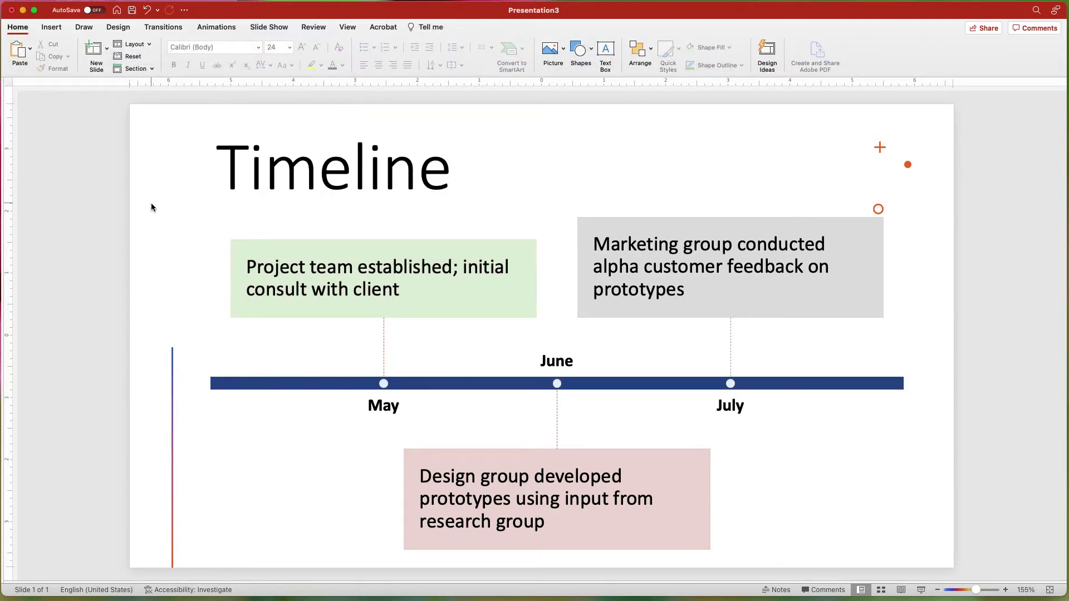
# Hide Straight Connector 17 and Group 12, the slide's decorative line and graphics, using the Selection Pane
pyautogui.click(243, 380)
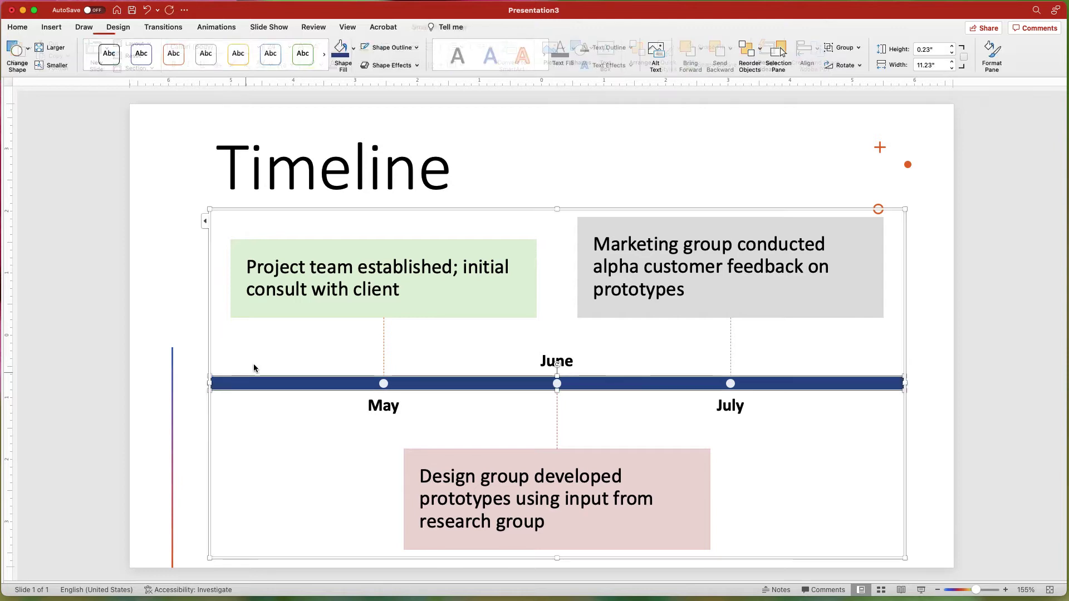
pyautogui.click(778, 55)
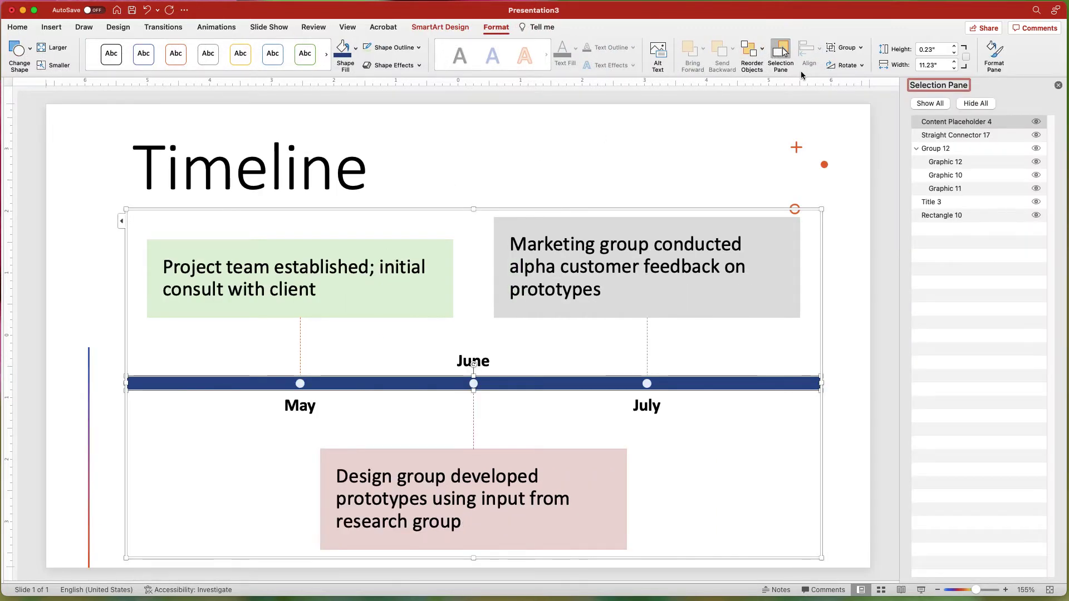
pyautogui.click(1002, 226)
pyautogui.click(1036, 136)
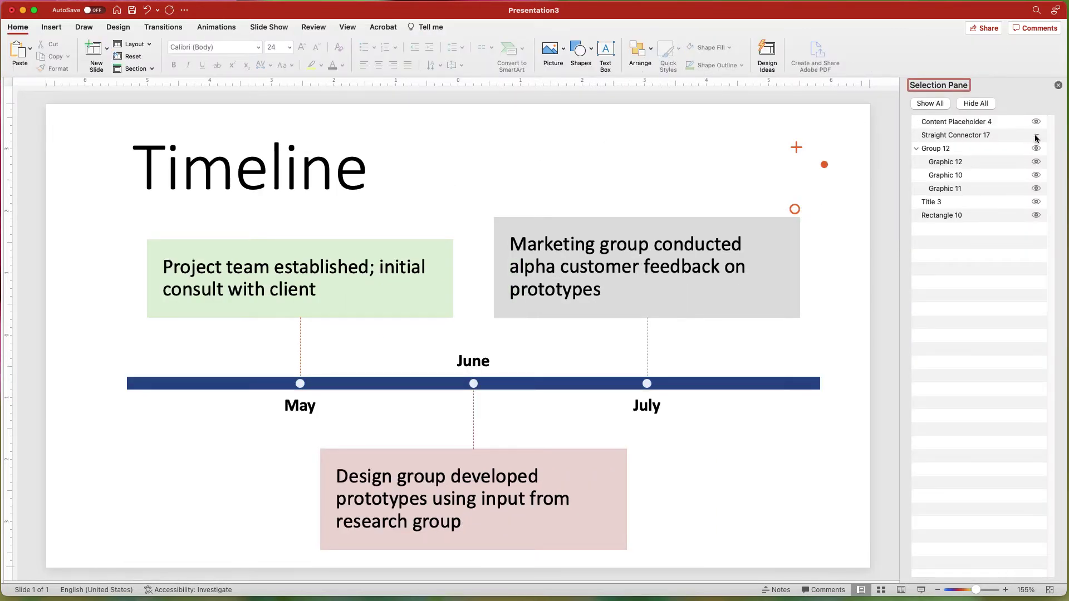
pyautogui.click(1037, 151)
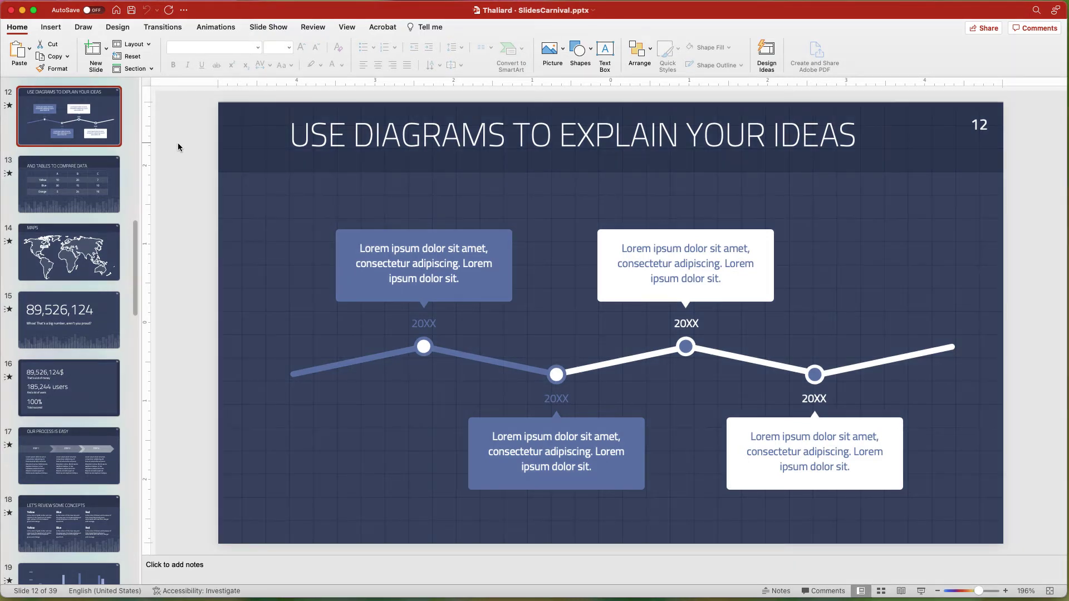
# Copy diagram slide 12 from the Thaliard deck and paste it after slide 2 of the template paste presentation using the destination theme
pyautogui.rightClick(99, 134)
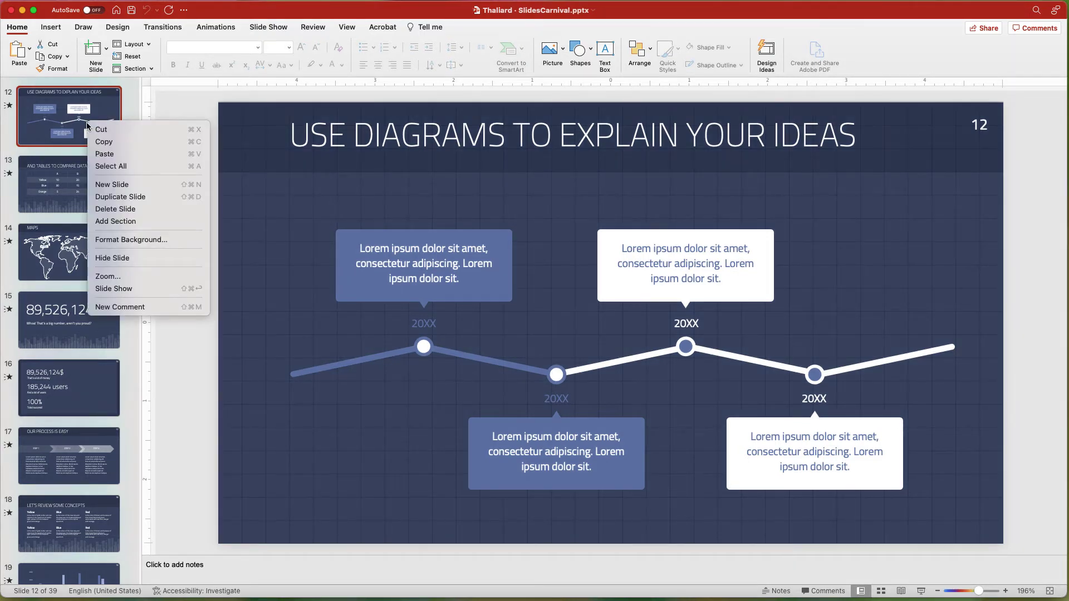
pyautogui.click(105, 142)
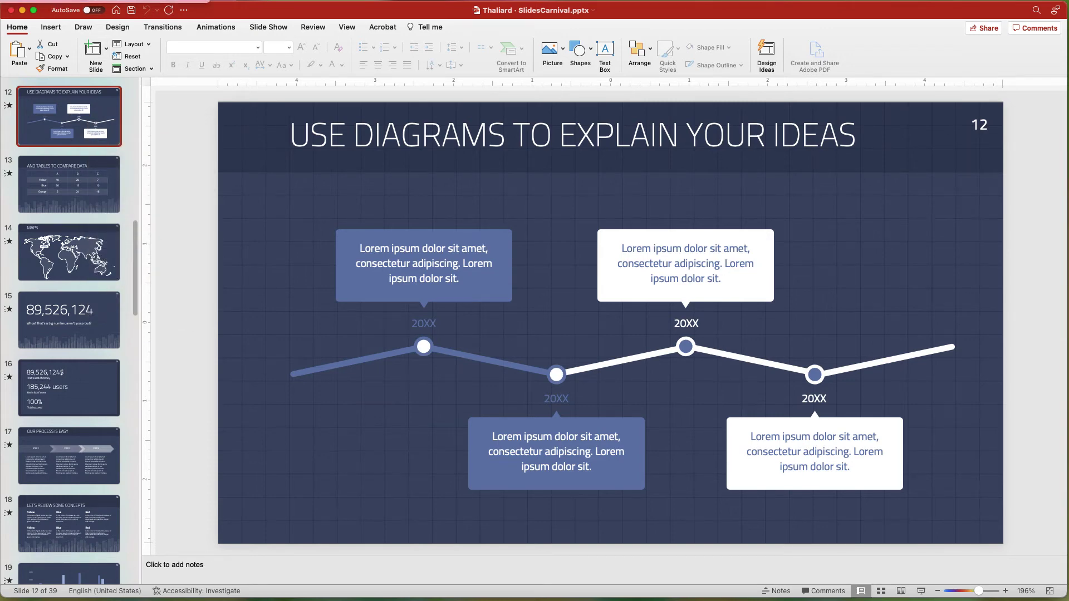
pyautogui.press('super+grave')
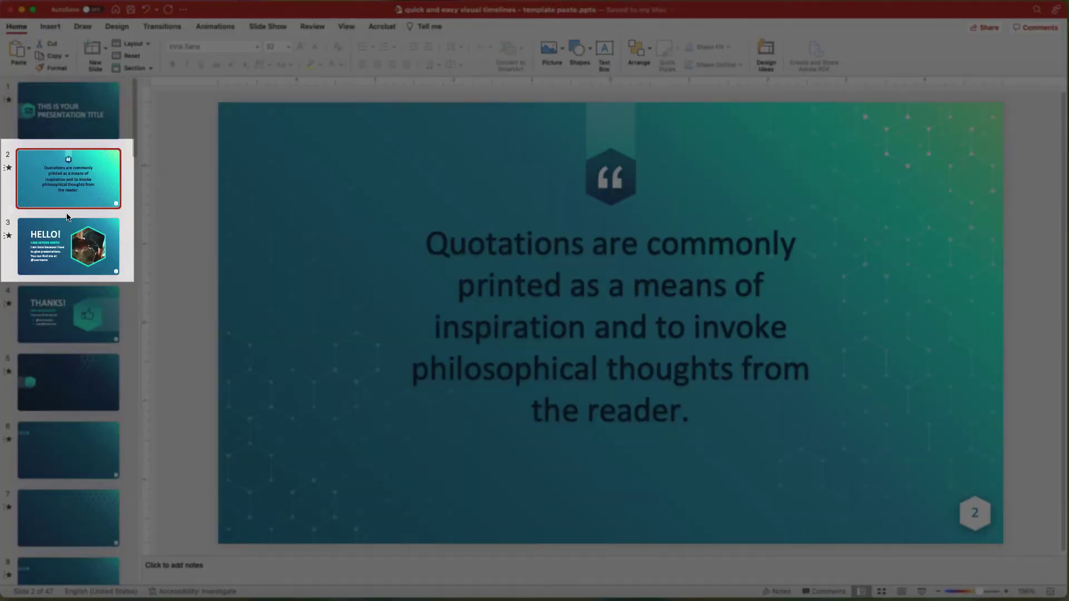
pyautogui.click(66, 214)
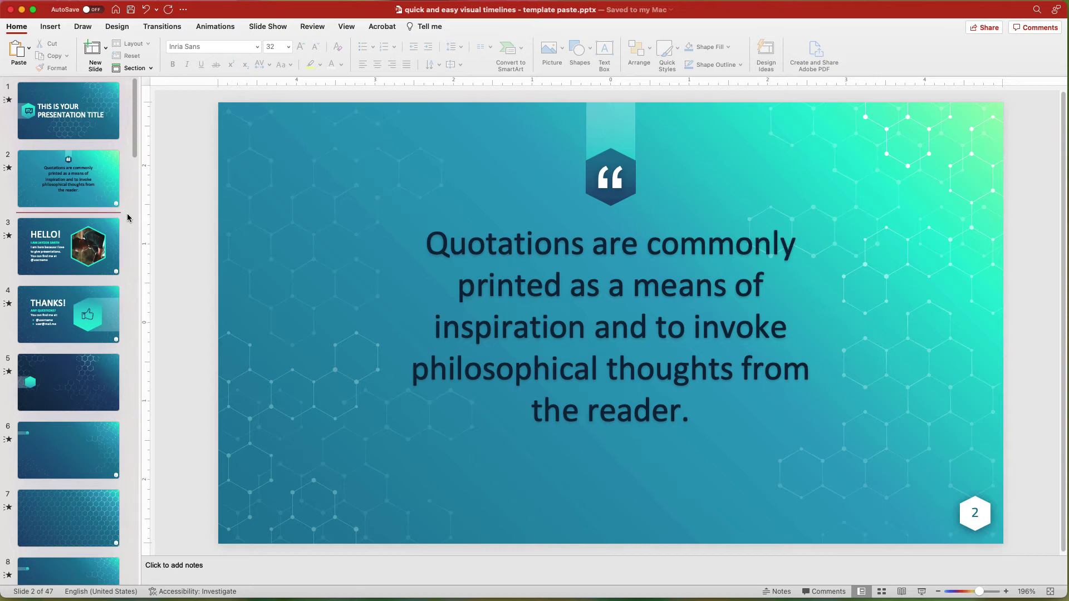
pyautogui.click(29, 48)
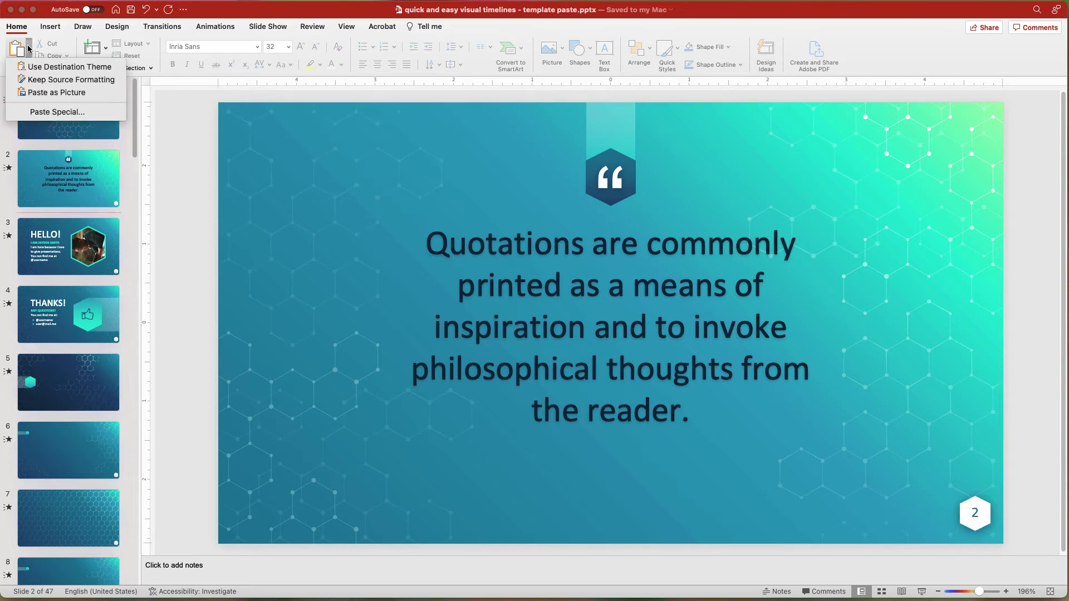
pyautogui.click(69, 67)
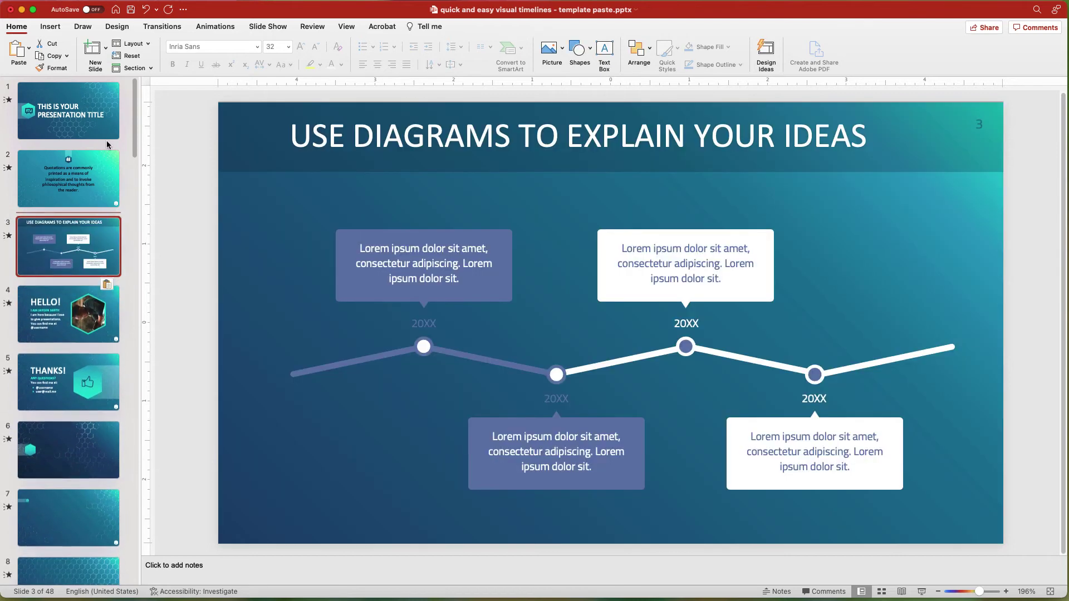
# Apply the Title only layout of the Gurney template to the pasted diagram slide
pyautogui.click(116, 225)
pyautogui.click(148, 45)
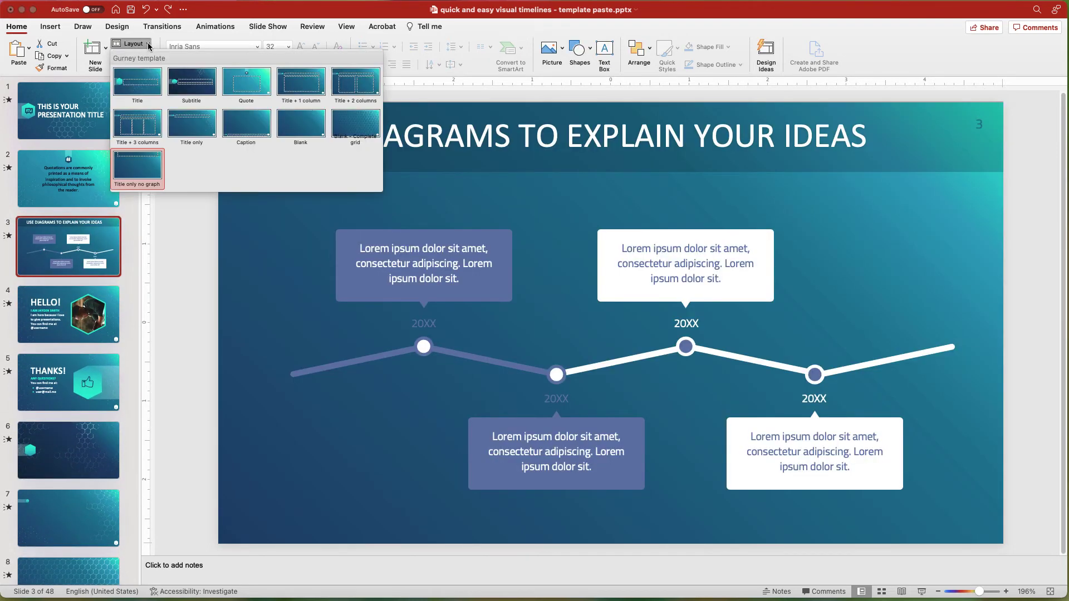
pyautogui.click(196, 136)
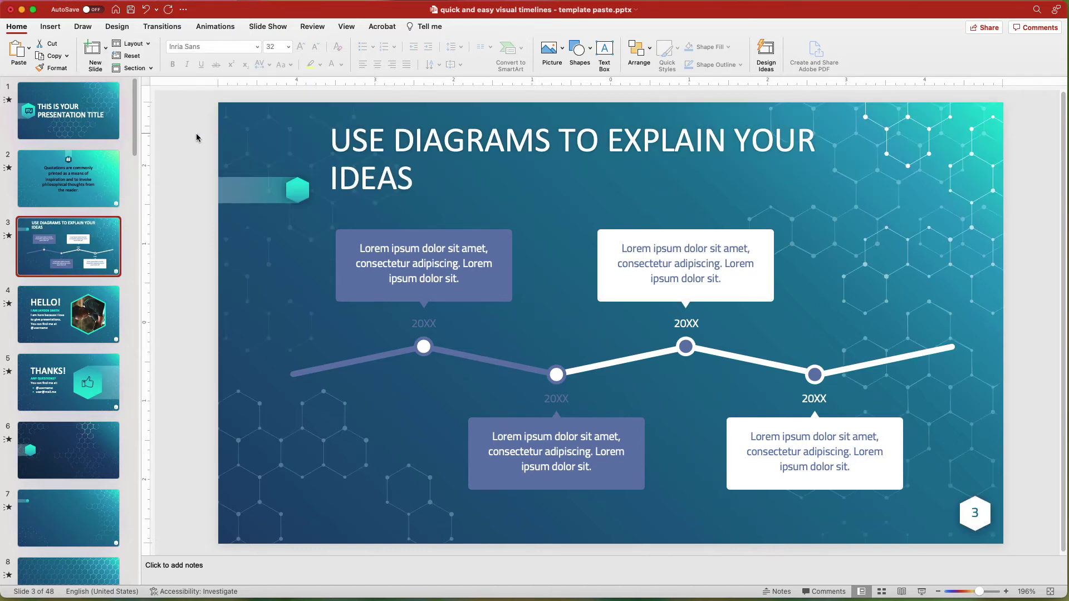
pyautogui.press('super+v')
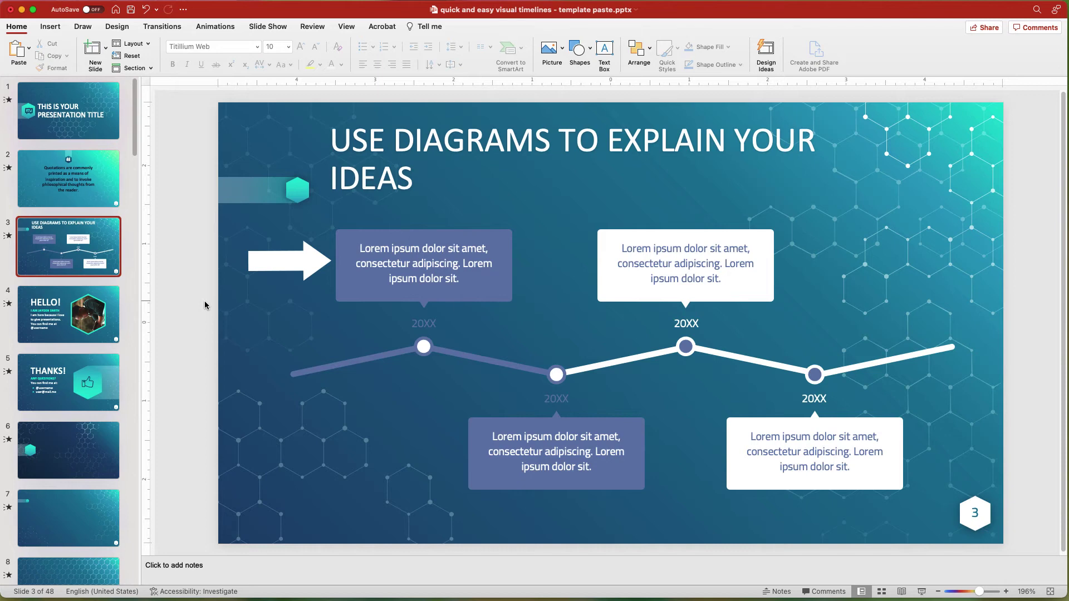
pyautogui.press('super+v')
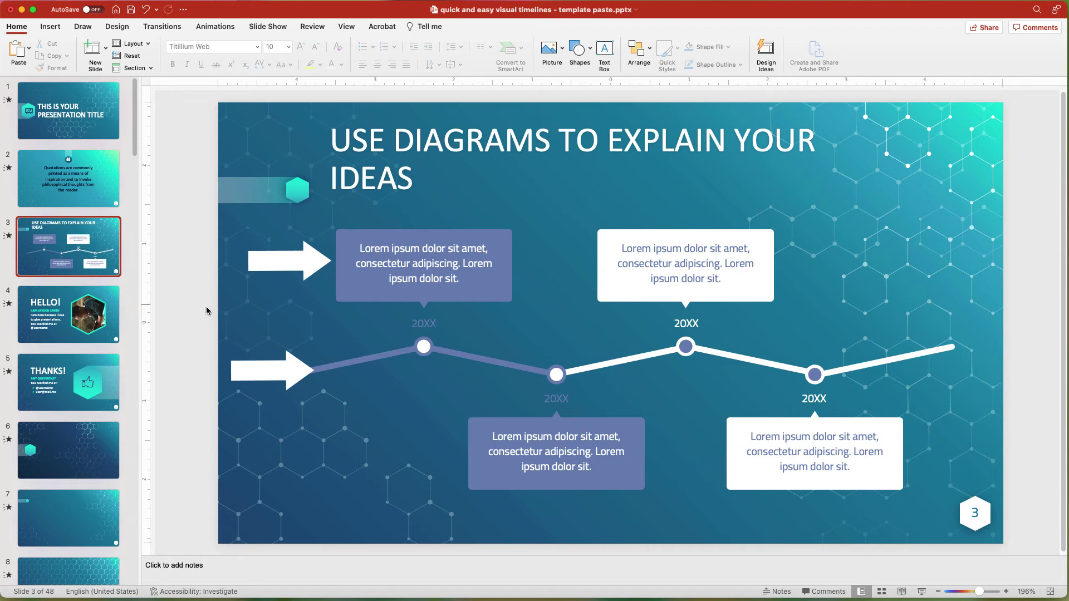
pyautogui.press('super+z')
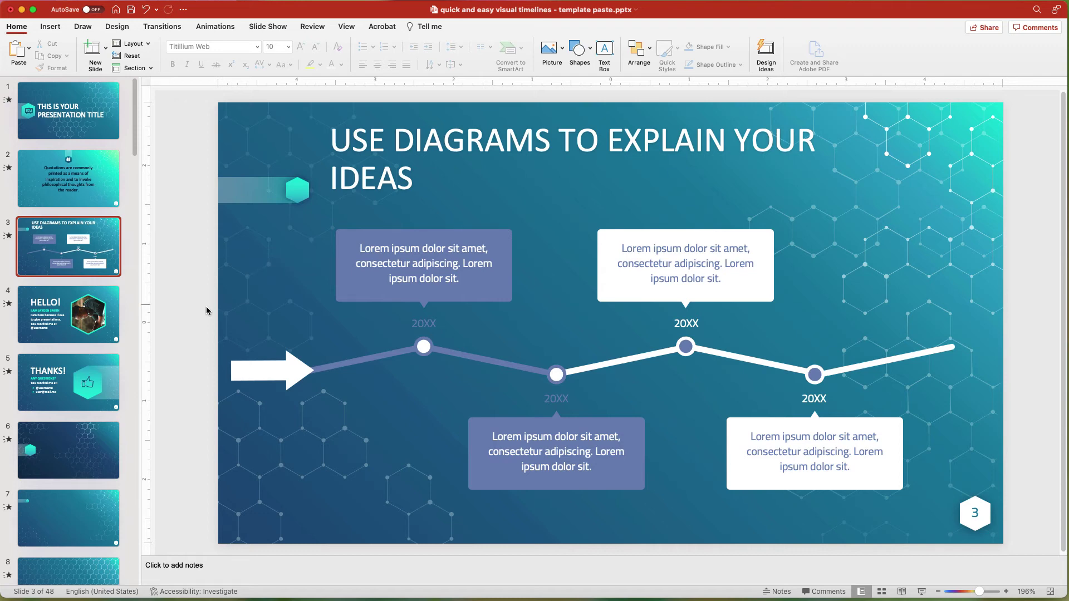
pyautogui.press('super+z')
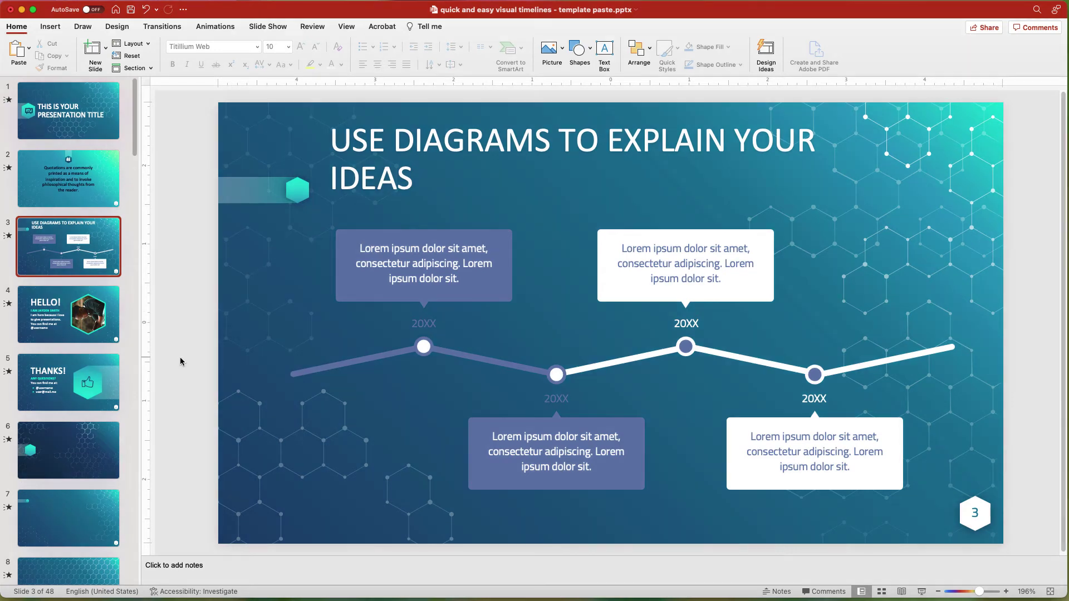
# Fill the purple timeline segments, markers, callout pointers and description boxes with a theme blue
pyautogui.click(315, 369)
pyautogui.keyDown('shift'); pyautogui.click(473, 357); pyautogui.keyUp('shift')
pyautogui.keyDown('shift'); pyautogui.click(687, 354); pyautogui.keyUp('shift')
pyautogui.keyDown('shift'); pyautogui.click(814, 368); pyautogui.keyUp('shift')
pyautogui.keyDown('shift'); pyautogui.click(557, 415); pyautogui.keyUp('shift')
pyautogui.keyDown('shift'); pyautogui.click(424, 305); pyautogui.keyUp('shift')
pyautogui.keyDown('shift'); pyautogui.click(337, 296); pyautogui.keyUp('shift')
pyautogui.keyDown('shift'); pyautogui.click(470, 449); pyautogui.keyUp('shift')
pyautogui.click(434, 27)
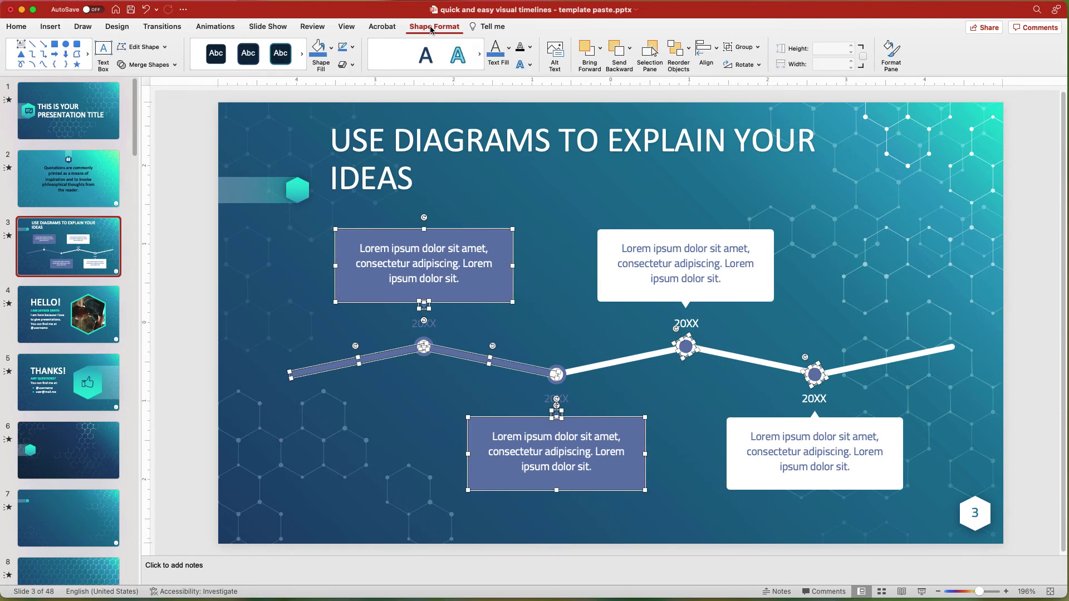
pyautogui.click(331, 47)
pyautogui.click(359, 140)
pyautogui.click(187, 233)
# Change the text in the two white description boxes to blue
pyautogui.click(659, 265)
pyautogui.keyDown('shift'); pyautogui.click(802, 451); pyautogui.keyUp('shift')
pyautogui.click(508, 48)
pyautogui.click(536, 140)
# Change the two purple 20XX labels to white text
pyautogui.click(423, 320)
pyautogui.keyDown('shift'); pyautogui.click(554, 392); pyautogui.keyUp('shift')
pyautogui.click(508, 47)
pyautogui.click(497, 100)
pyautogui.click(193, 178)
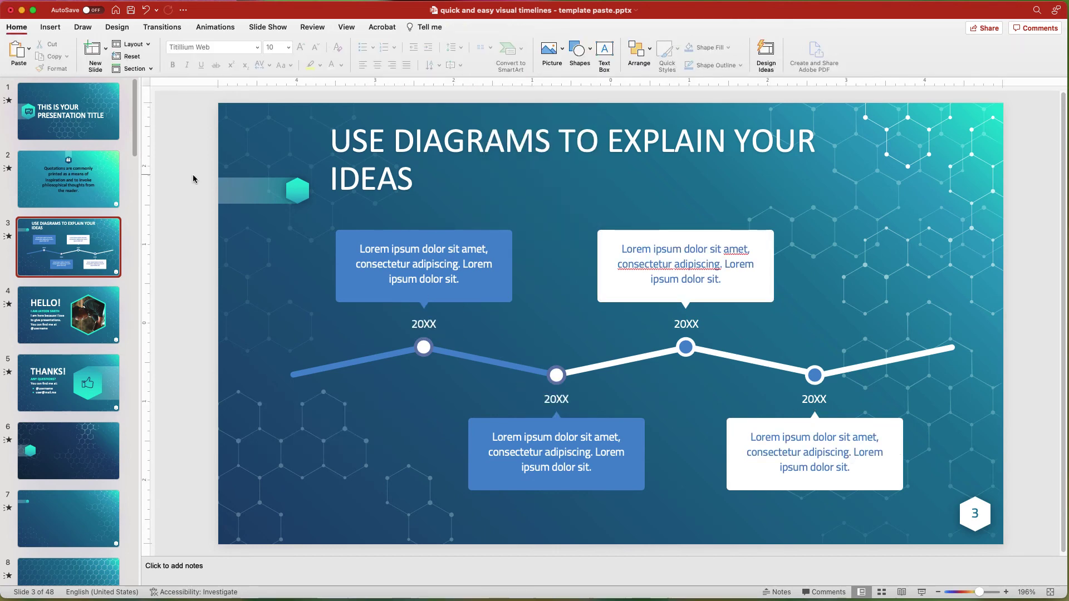